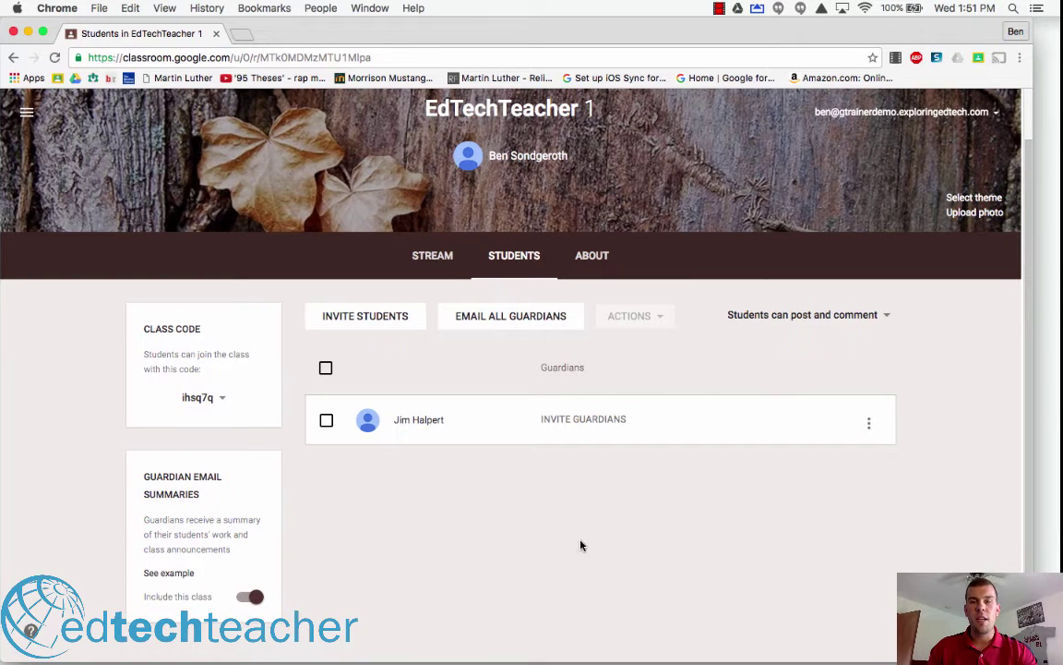
# - Invite the student's guardian by entering the guardian's e-mail address and sending the invitation
pyautogui.click(598, 419)
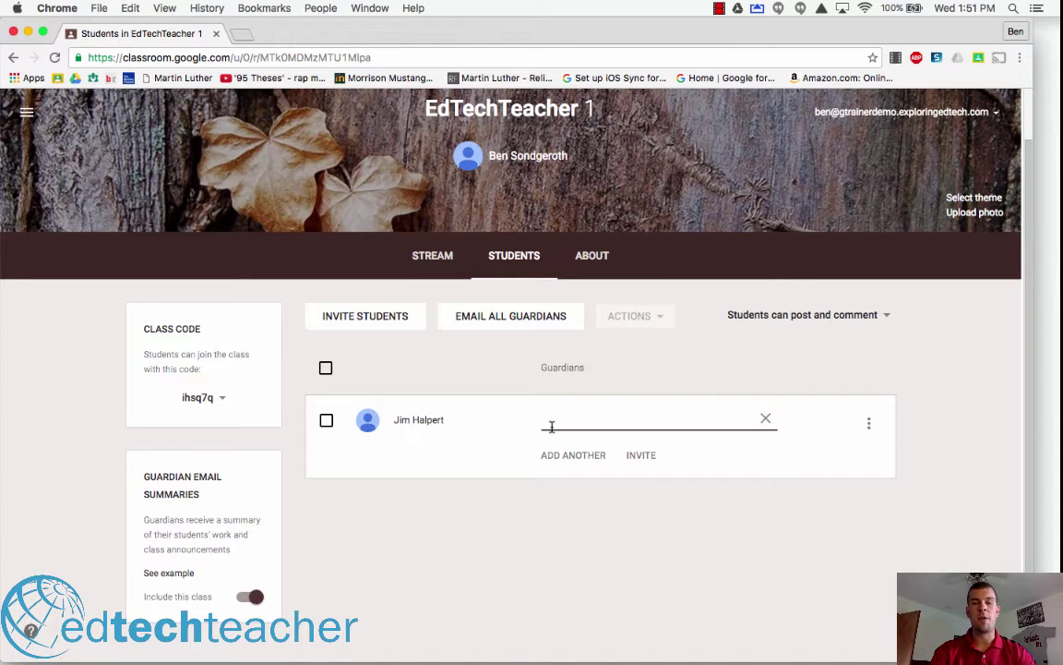
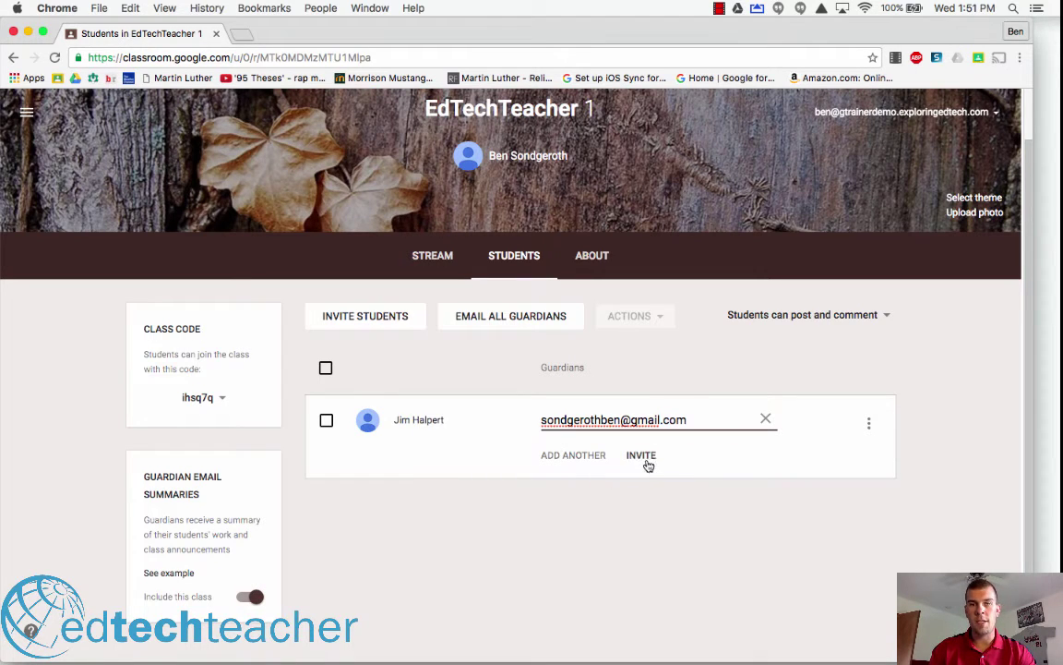
pyautogui.click(643, 459)
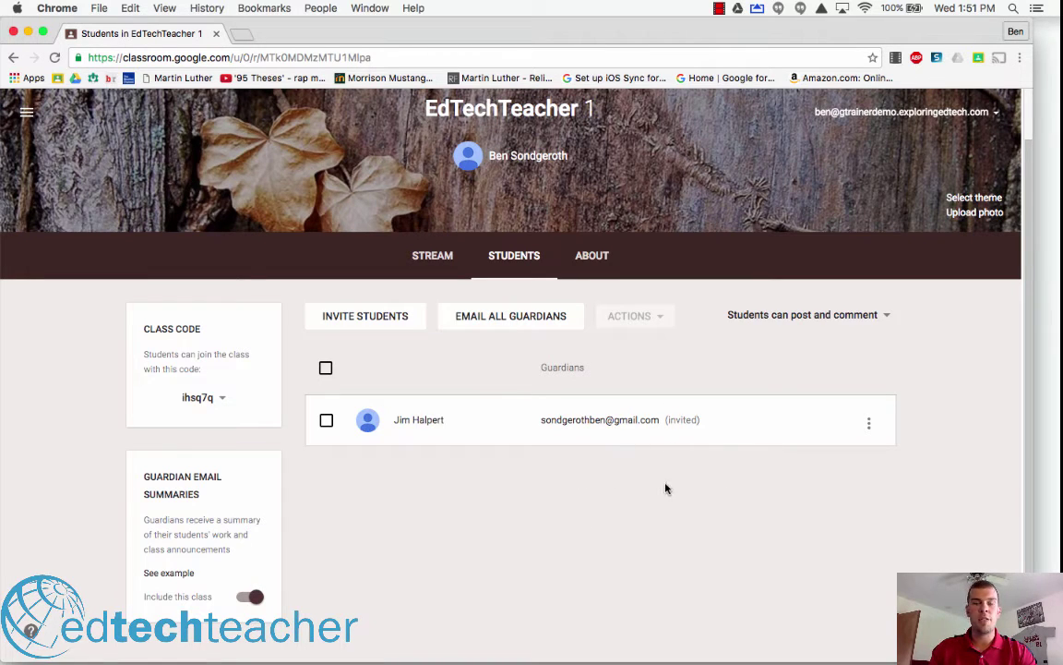
# - Dismiss the all-guardians e-mail, return to the Stream, and open the 'Annotate the Doc' saved draft
pyautogui.click(519, 321)
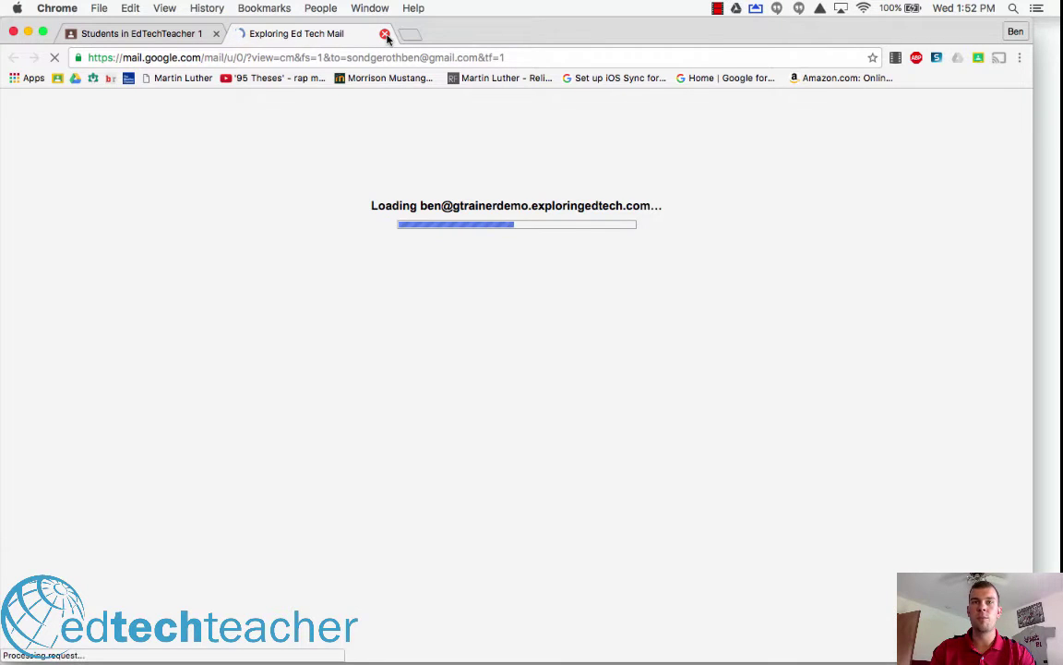
pyautogui.click(385, 34)
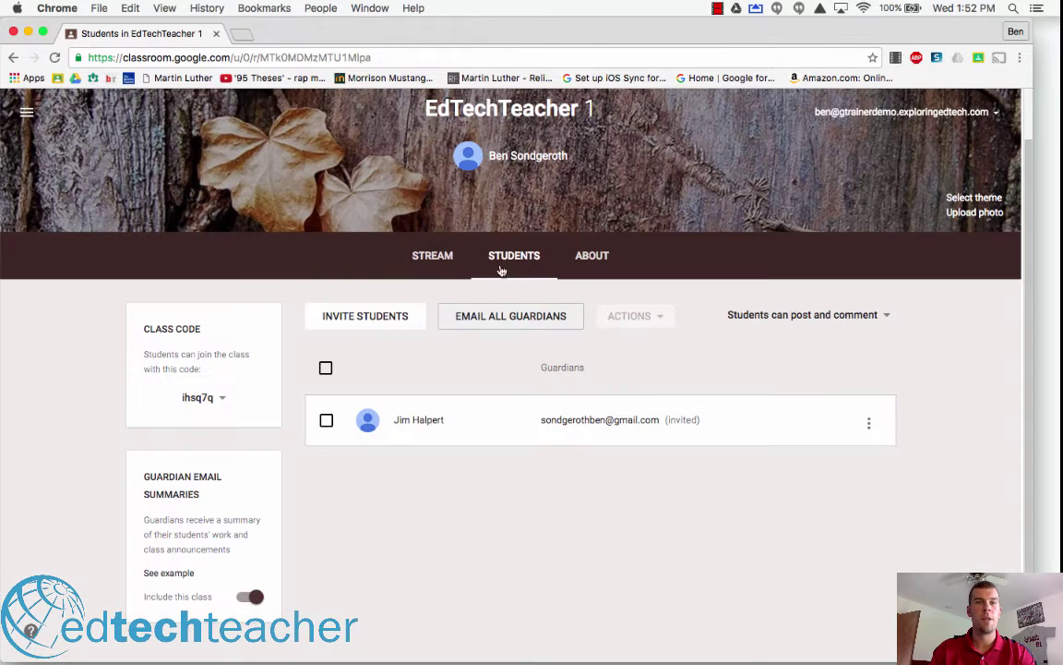
pyautogui.click(423, 254)
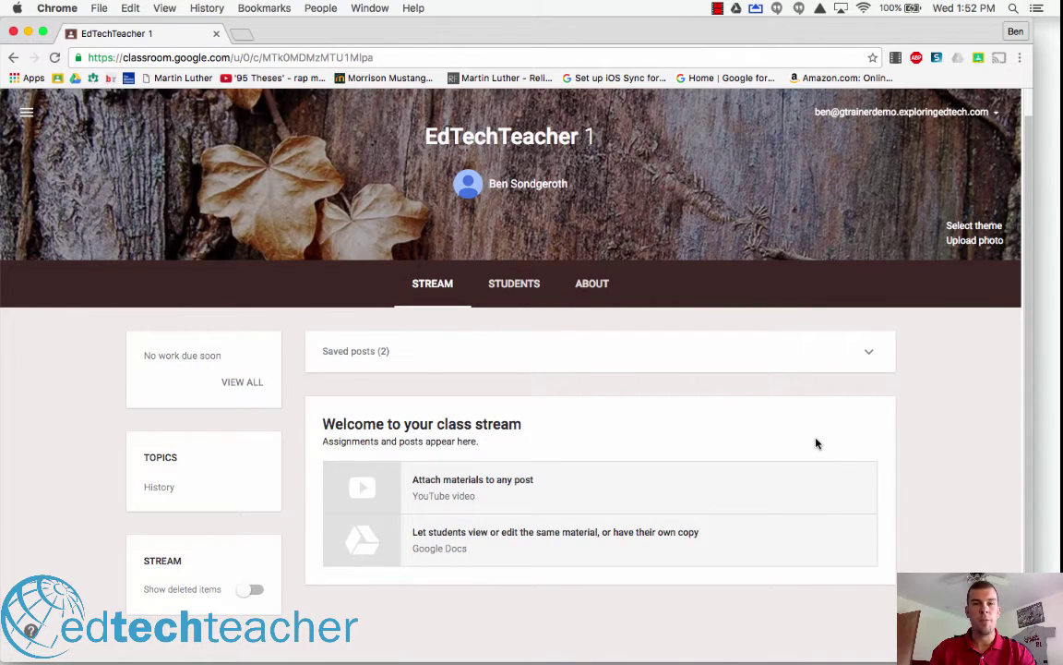
pyautogui.click(871, 355)
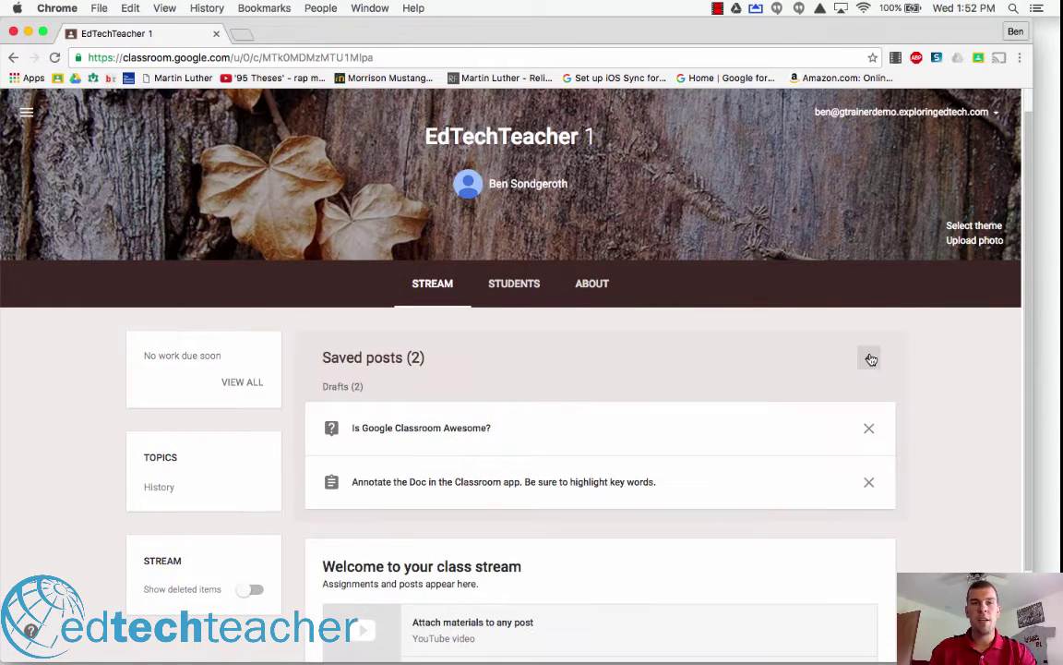
pyautogui.click(595, 482)
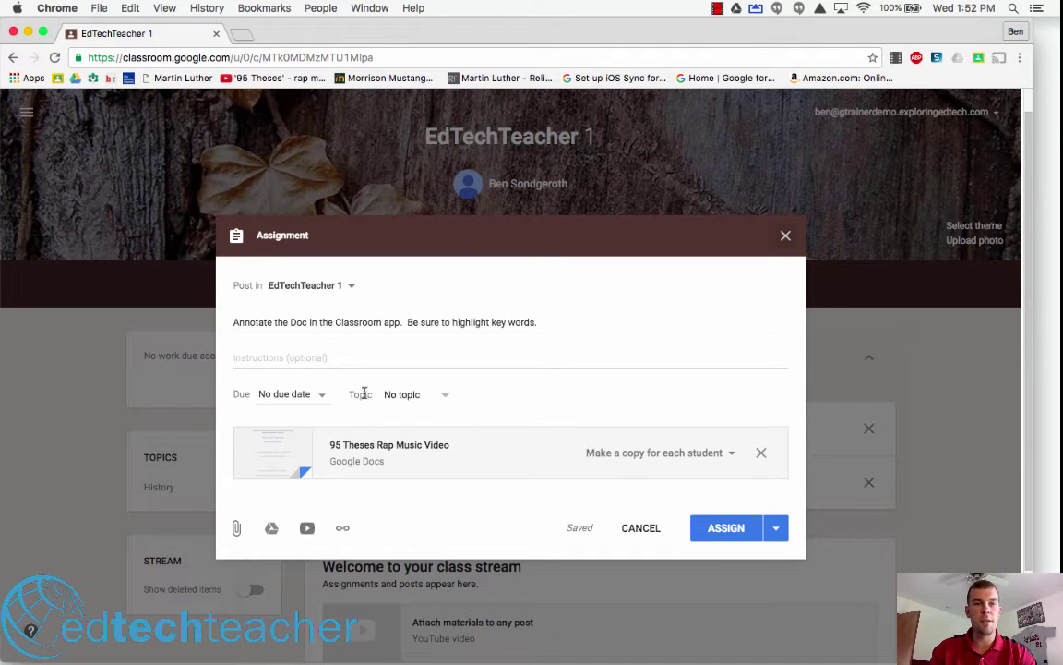
# - File the draft under a newly created 'EdTechTeacher' topic and begin assigning it
pyautogui.click(434, 397)
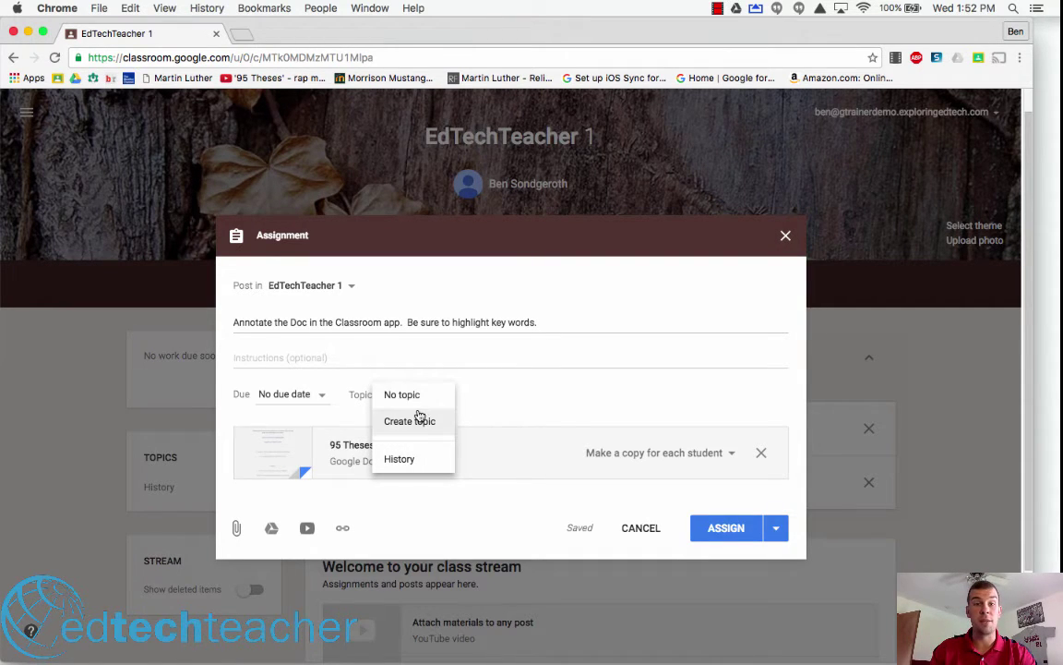
pyautogui.click(409, 460)
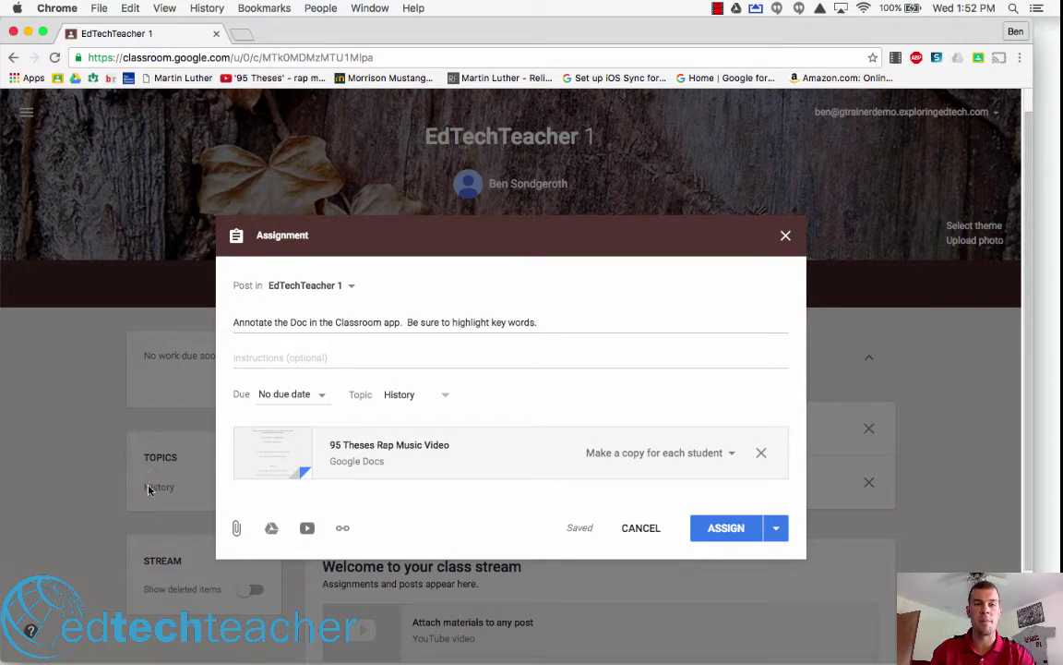
pyautogui.click(410, 403)
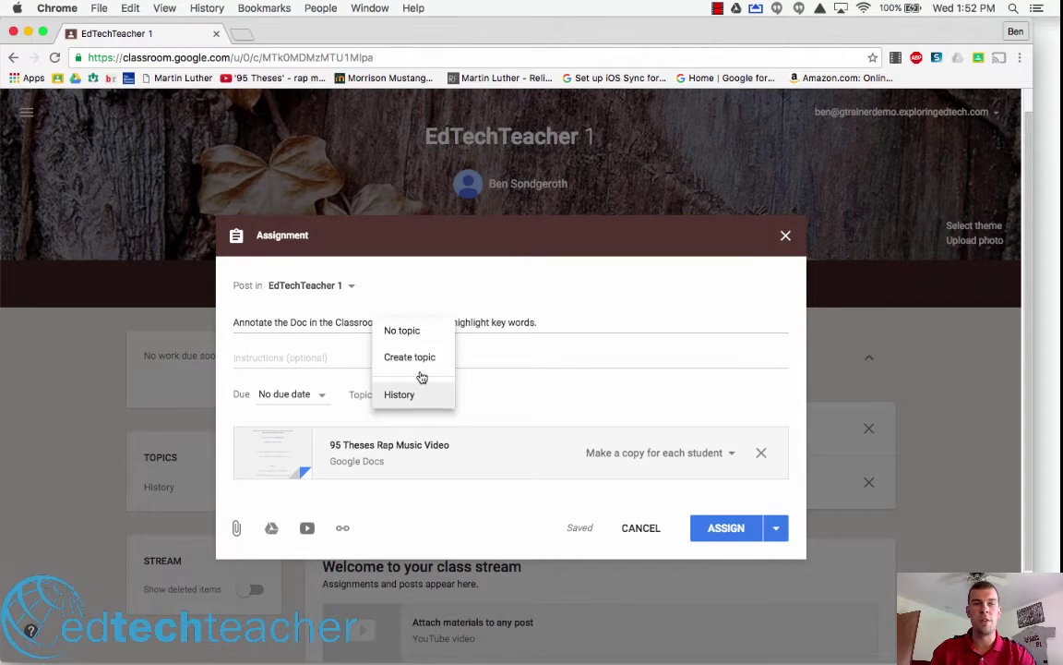
pyautogui.click(423, 356)
pyautogui.write('Ed')
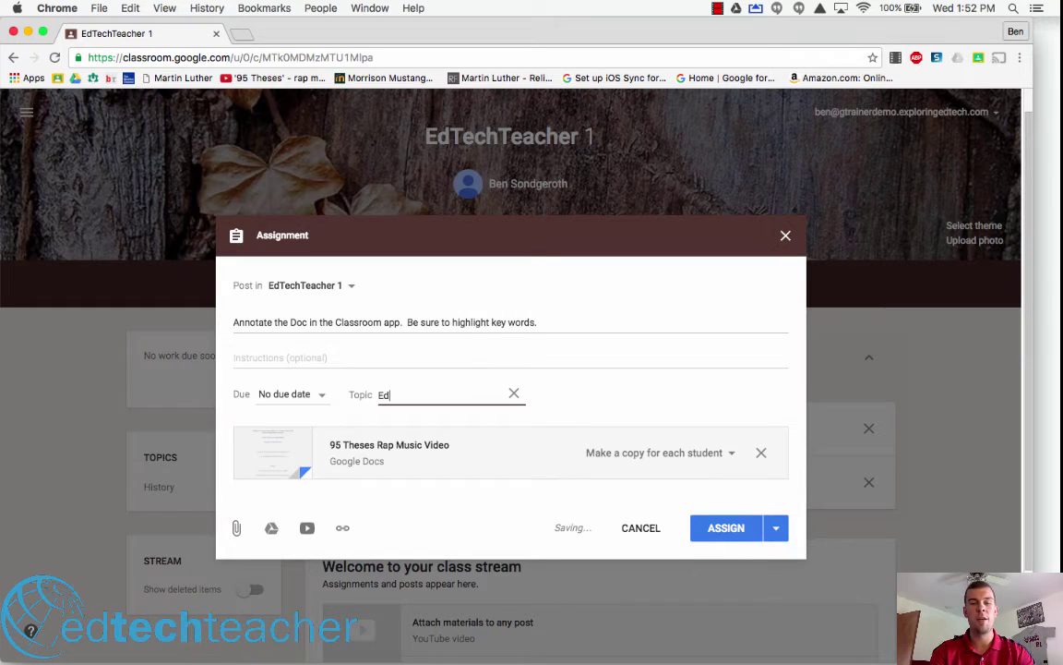
pyautogui.write('TechTeacher')
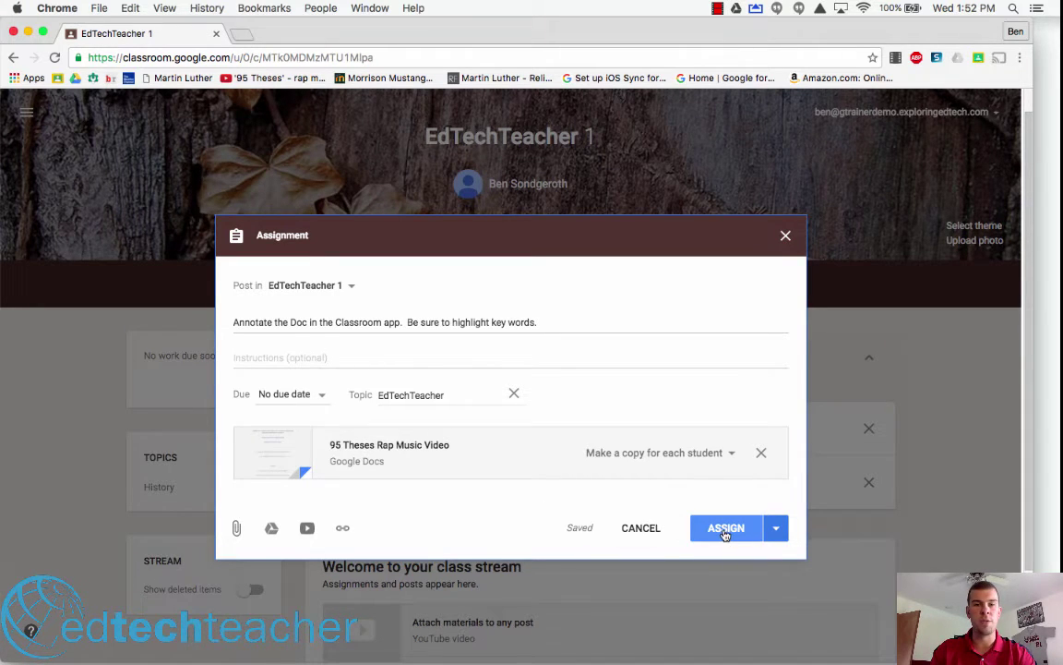
pyautogui.click(725, 530)
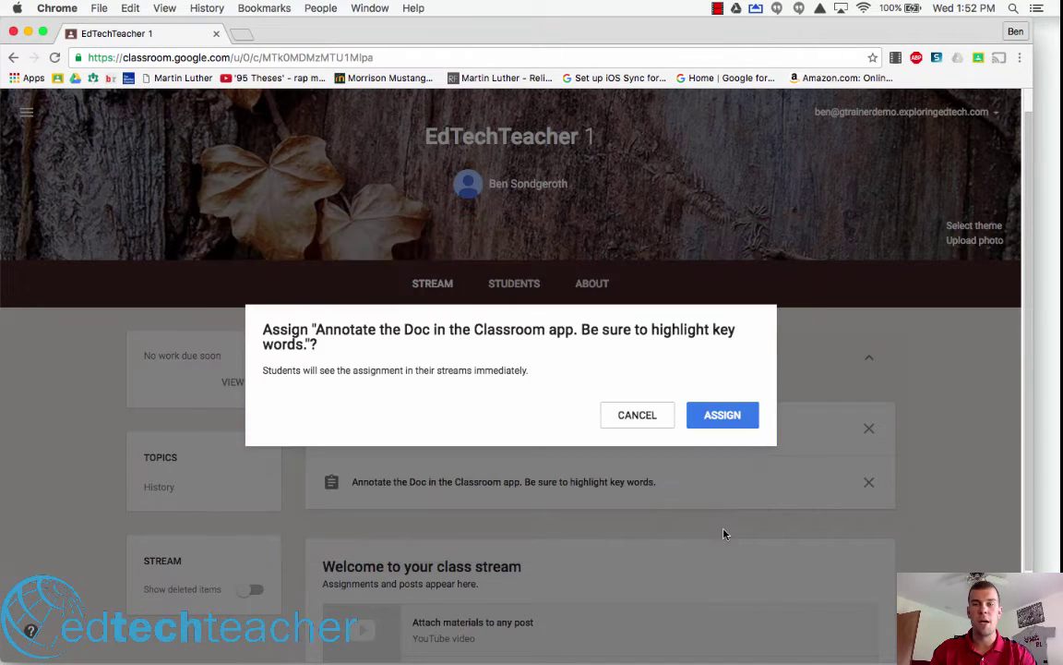
# - Confirm assigning the annotate-the-Doc assignment to students
pyautogui.click(729, 416)
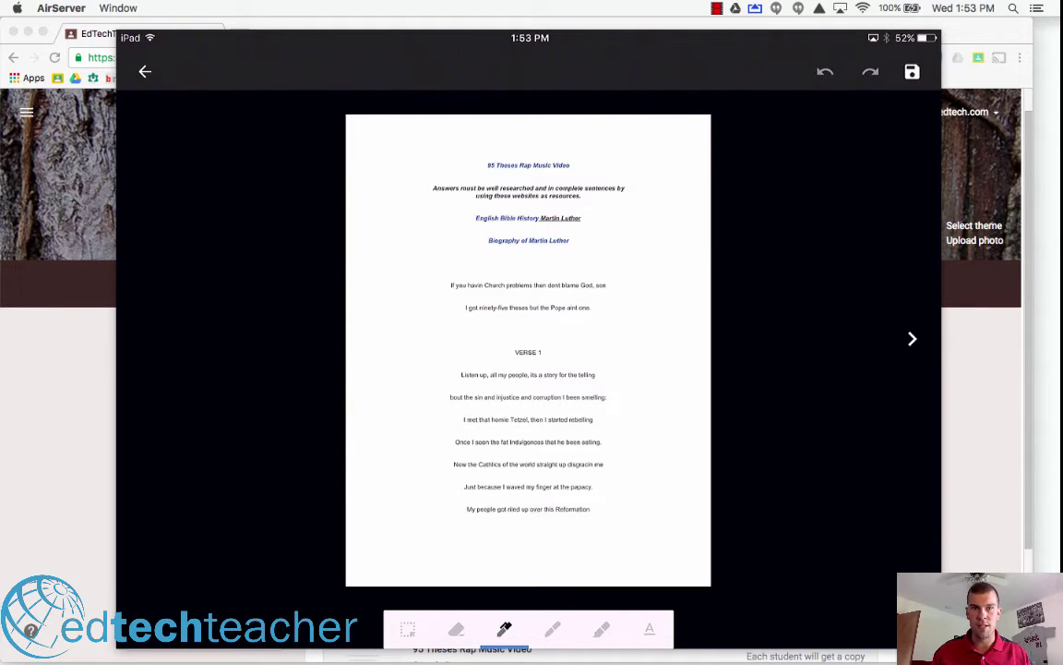
# - Draw a pen letter B beside the opening lines, then erase it
pyautogui.scroll(5, 523, 306)
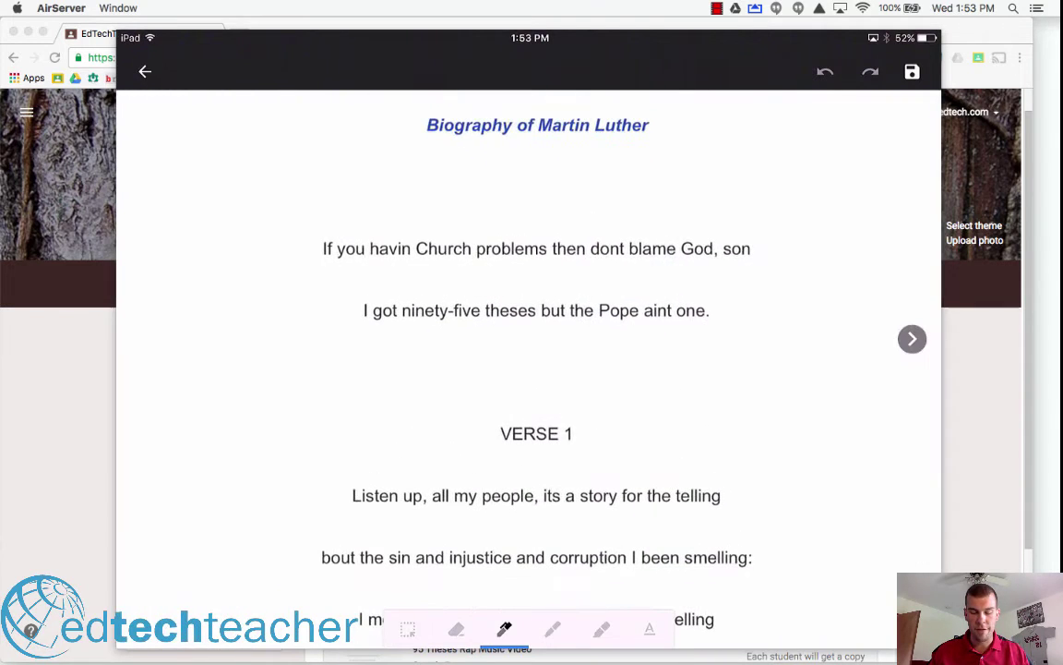
pyautogui.moveTo(756, 336)
pyautogui.mouseDown()
pyautogui.moveTo(755, 441)
pyautogui.moveTo(847, 456)
pyautogui.moveTo(831, 323)
pyautogui.moveTo(780, 258)
pyautogui.moveTo(842, 190)
pyautogui.moveTo(858, 254)
pyautogui.moveTo(780, 298)
pyautogui.moveTo(810, 372)
pyautogui.mouseUp()
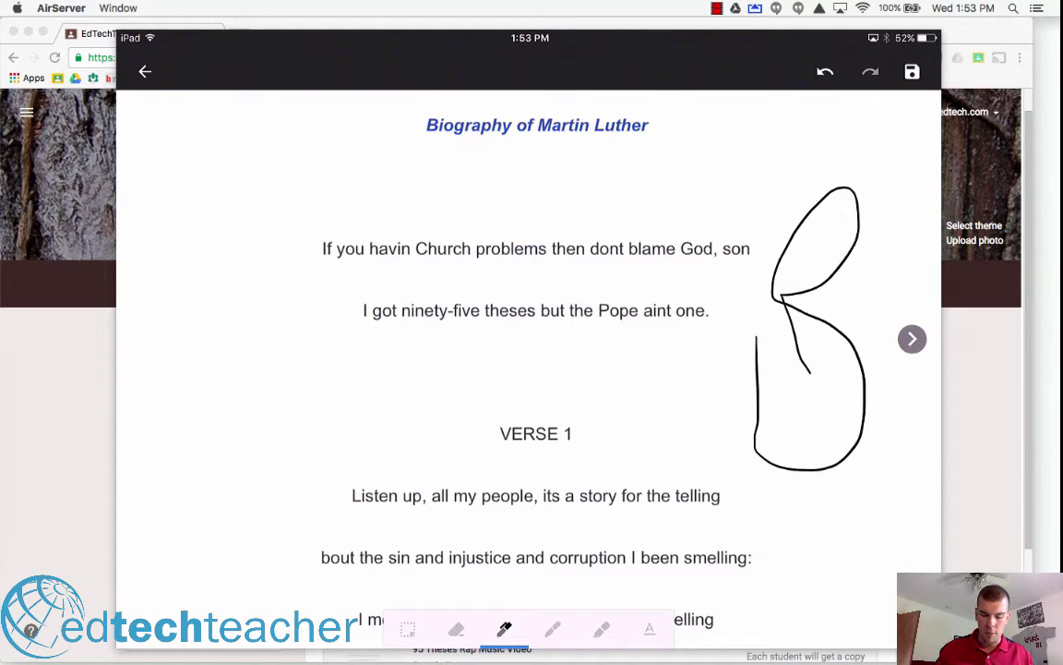
pyautogui.click(455, 629)
pyautogui.click(756, 397)
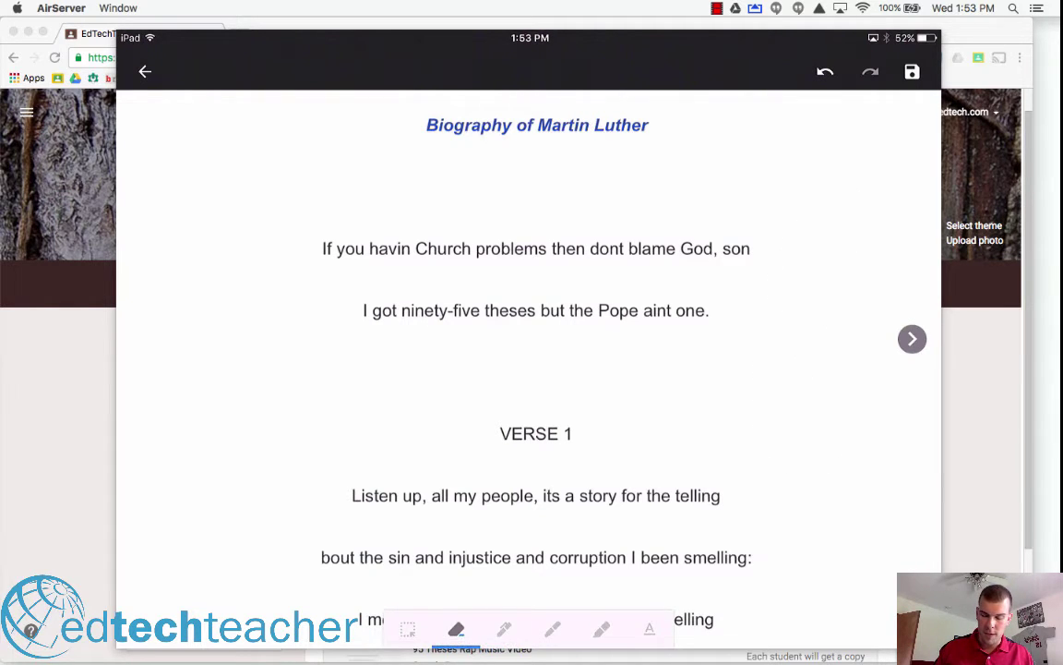
# - Highlight the first lyric line 'If you havin Church' in yellow with the thickest highlighter
pyautogui.click(601, 628)
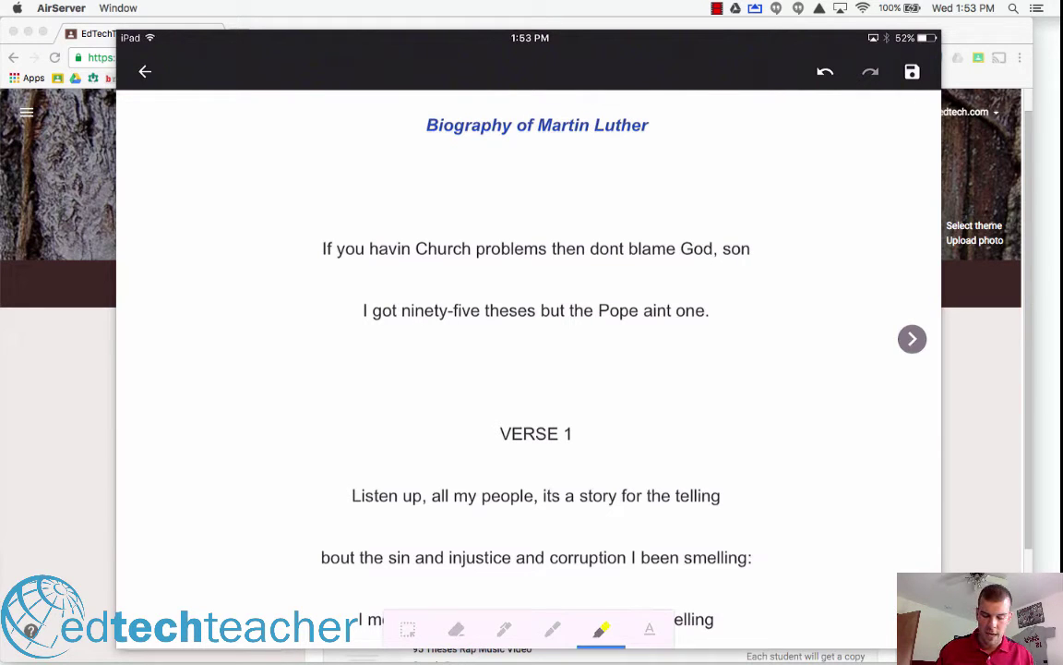
pyautogui.click(601, 629)
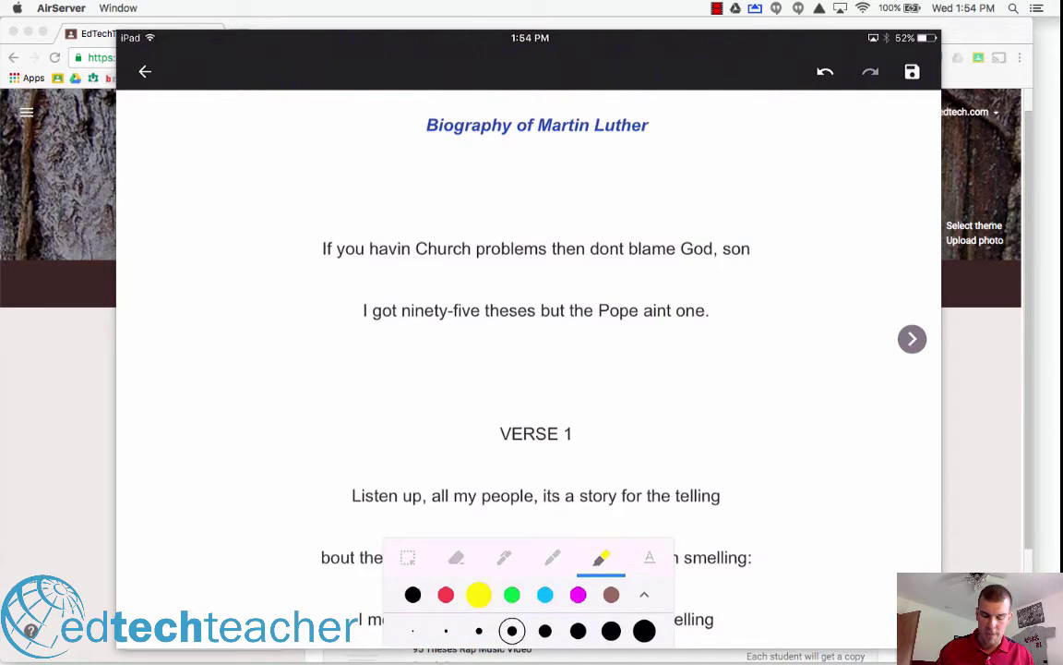
pyautogui.click(645, 630)
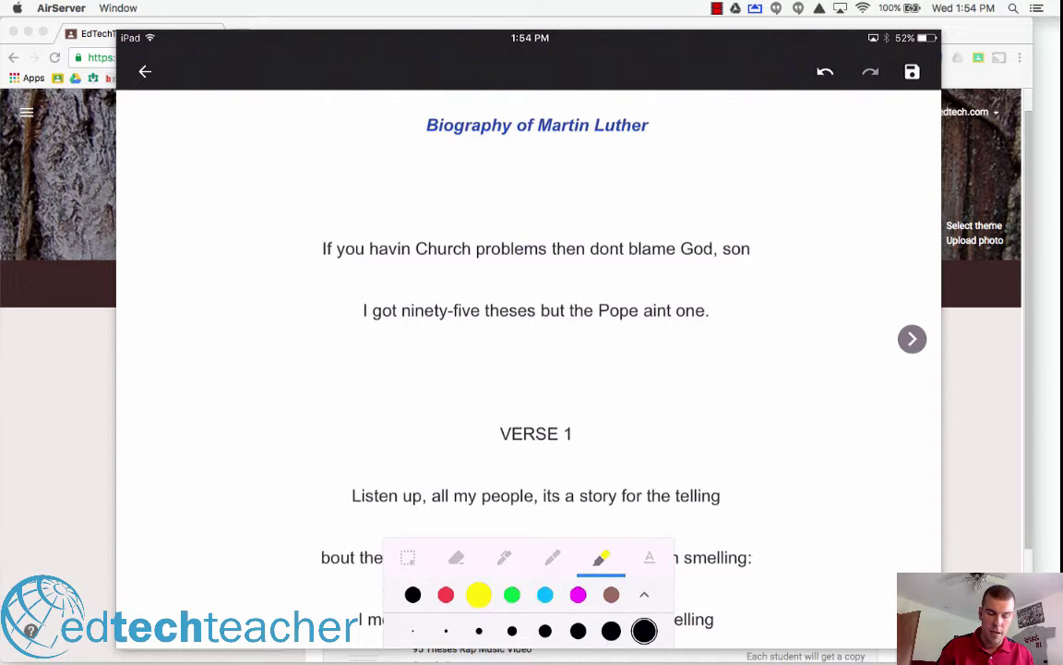
pyautogui.hscroll(-2, 529, 314)
pyautogui.hscroll(2, 529, 314)
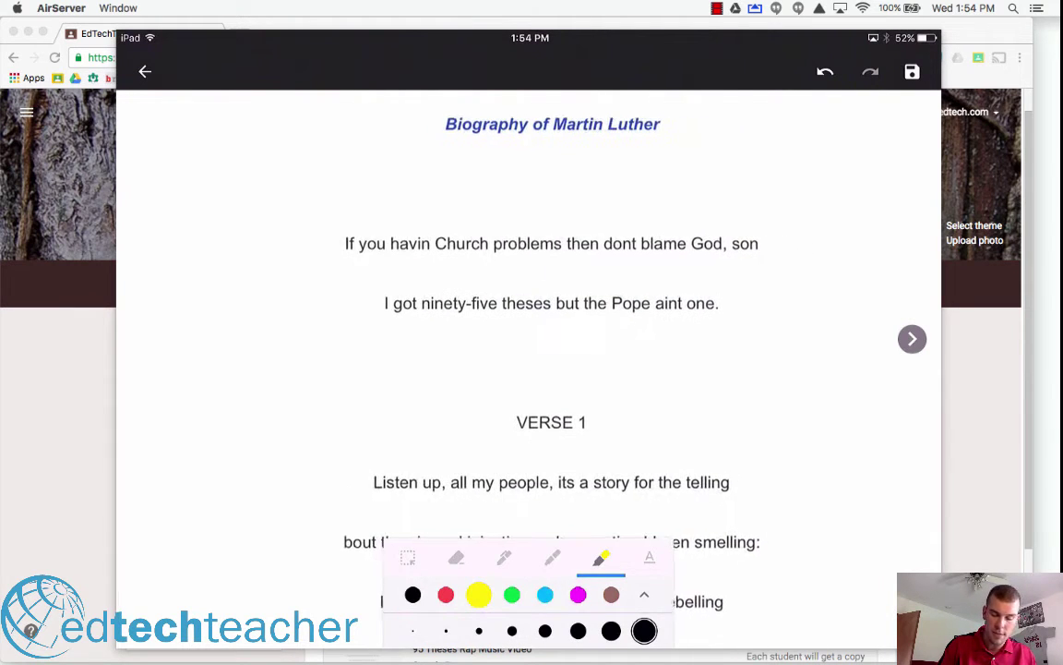
pyautogui.moveTo(319, 223); pyautogui.dragTo(759, 225)
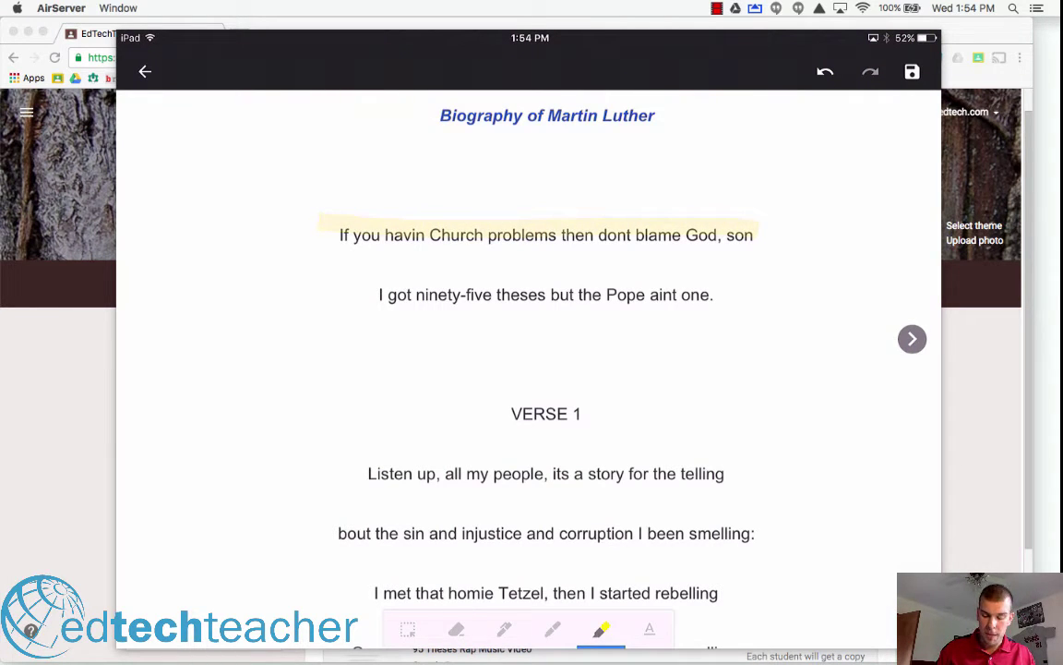
# - Handwrite 'I Got It' in black pen in the left margin beside the opening lyrics
pyautogui.click(505, 628)
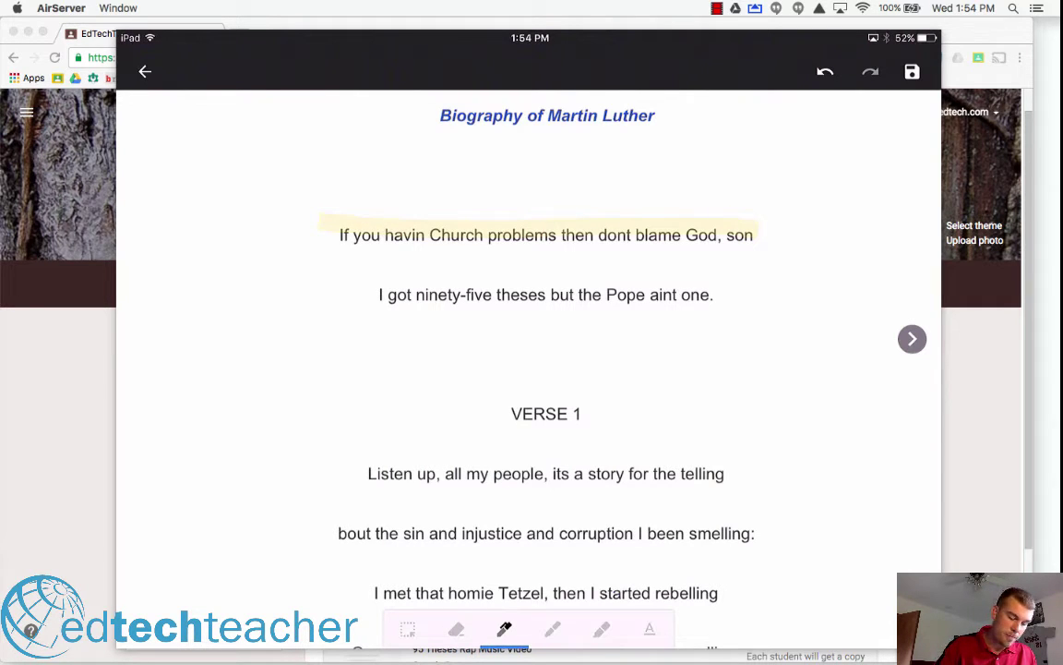
pyautogui.moveTo(175, 394); pyautogui.dragTo(257, 463)
pyautogui.moveTo(282, 399); pyautogui.dragTo(241, 479)
pyautogui.moveTo(195, 323); pyautogui.dragTo(138, 415)
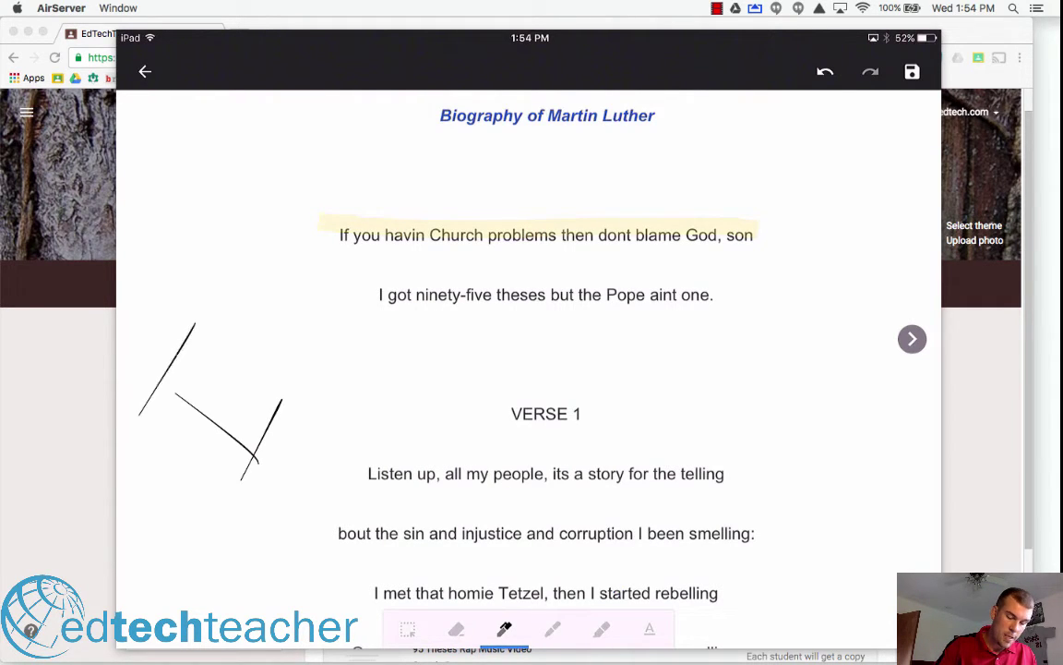
pyautogui.moveTo(238, 268)
pyautogui.mouseDown()
pyautogui.moveTo(277, 353)
pyautogui.moveTo(277, 304)
pyautogui.mouseUp()
pyautogui.moveTo(314, 211); pyautogui.dragTo(349, 230)
pyautogui.moveTo(305, 162); pyautogui.dragTo(369, 194)
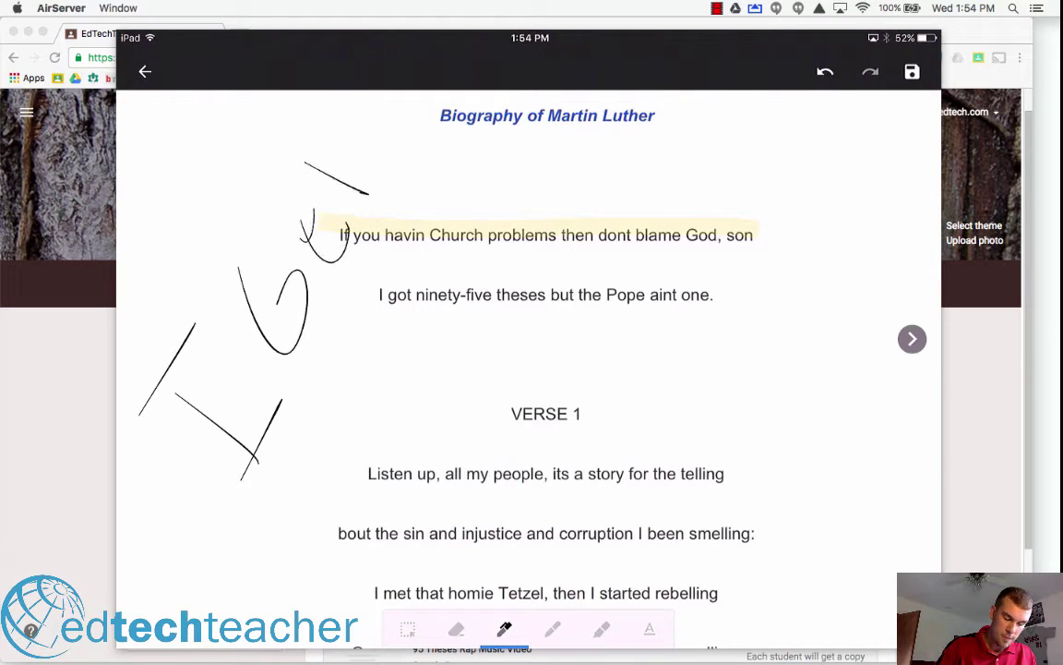
pyautogui.moveTo(366, 130); pyautogui.dragTo(312, 198)
pyautogui.moveTo(347, 365); pyautogui.dragTo(397, 400)
pyautogui.moveTo(350, 311)
pyautogui.mouseDown()
pyautogui.moveTo(407, 359)
pyautogui.moveTo(406, 283)
pyautogui.mouseUp()
pyautogui.click(650, 630)
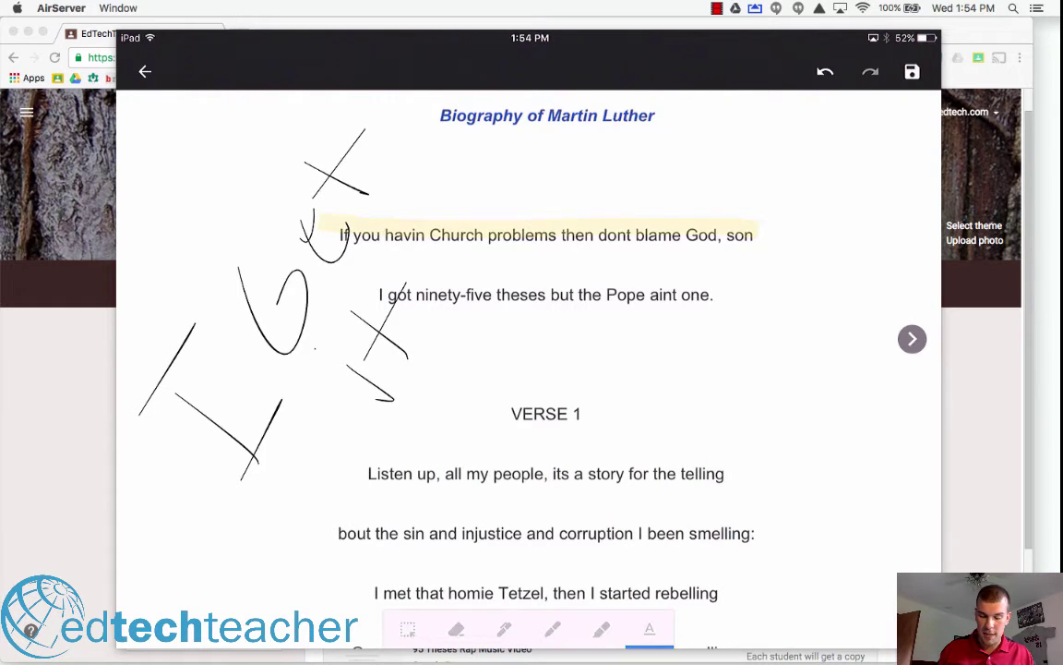
# - Add the typed note 'The test is this week!' and move it up beneath the title
pyautogui.click(742, 353)
pyautogui.write('The')
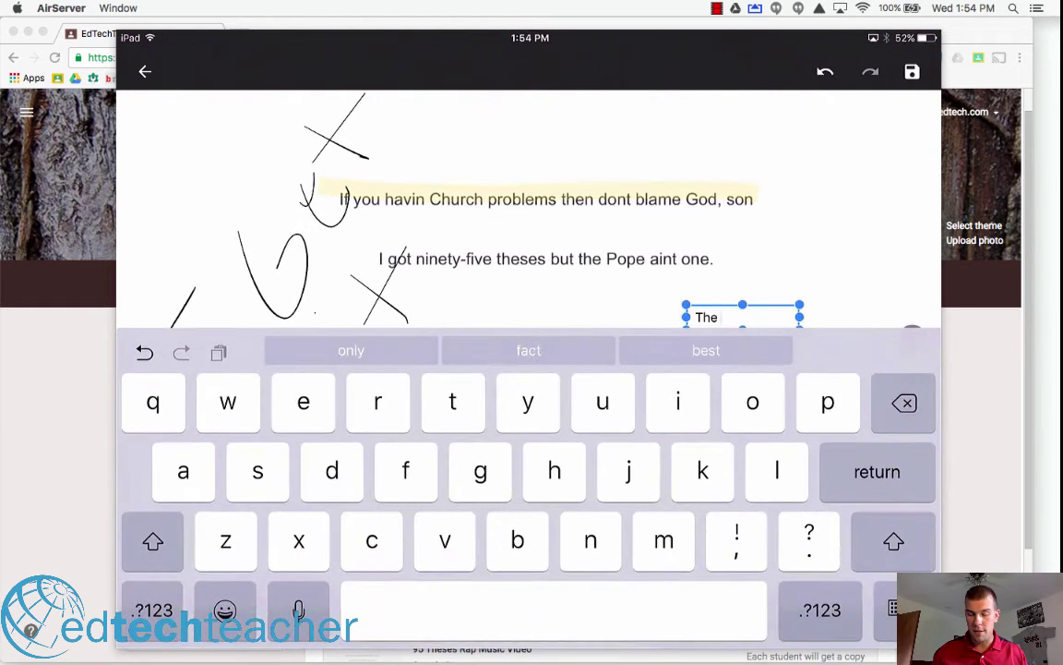
pyautogui.press('BackSpace')
pyautogui.press('BackSpace')
pyautogui.press('BackSpace')
pyautogui.press('BackSpace')
pyautogui.write('Th')
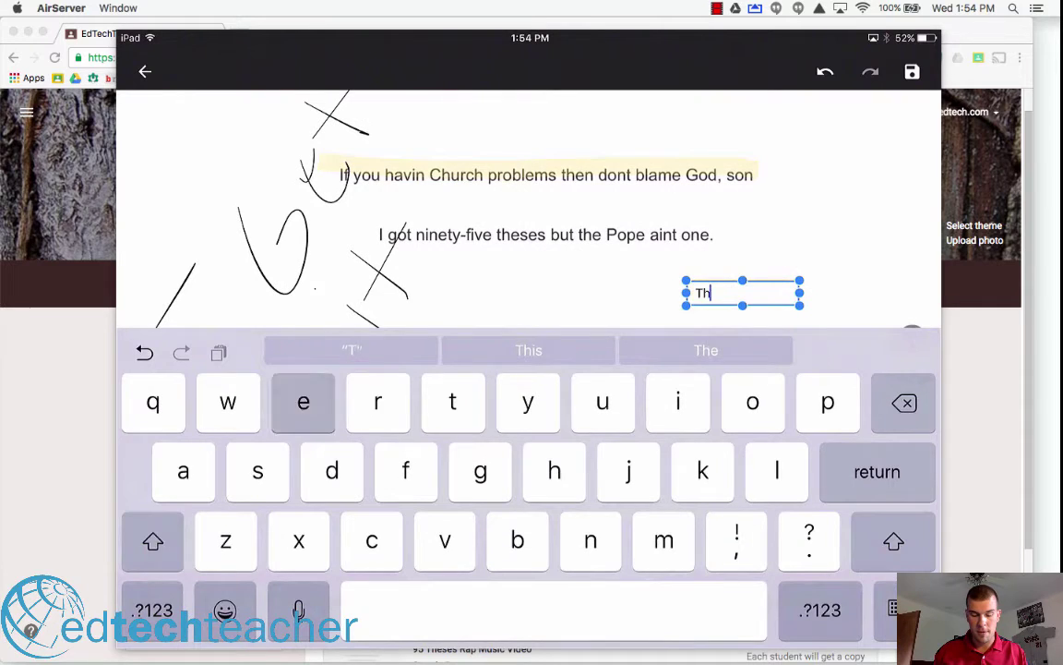
pyautogui.write('e tes')
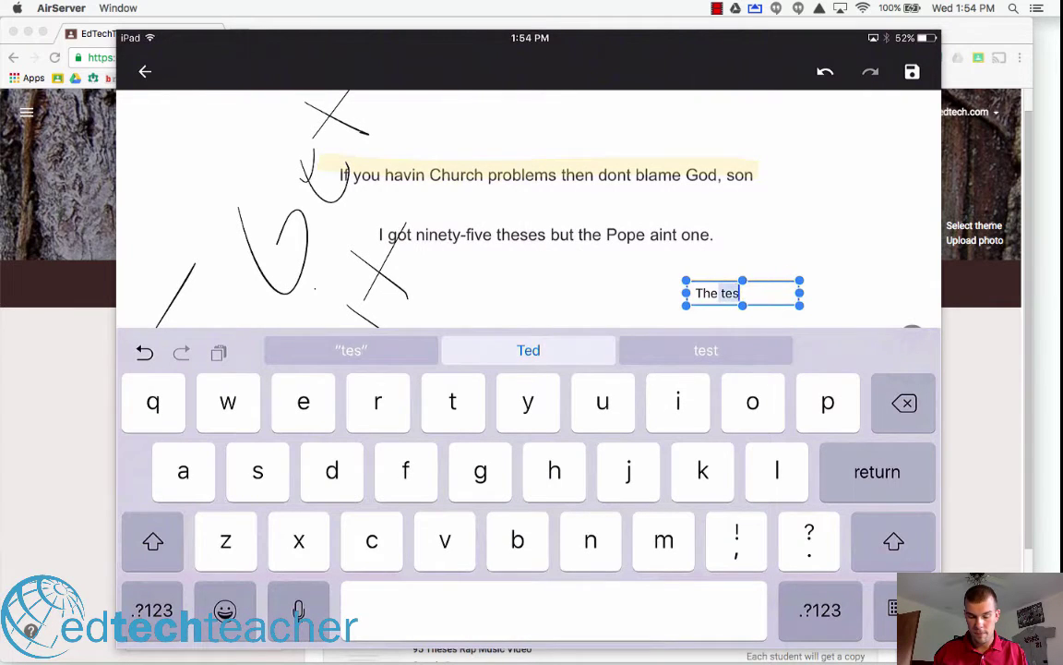
pyautogui.write('t is this wee')
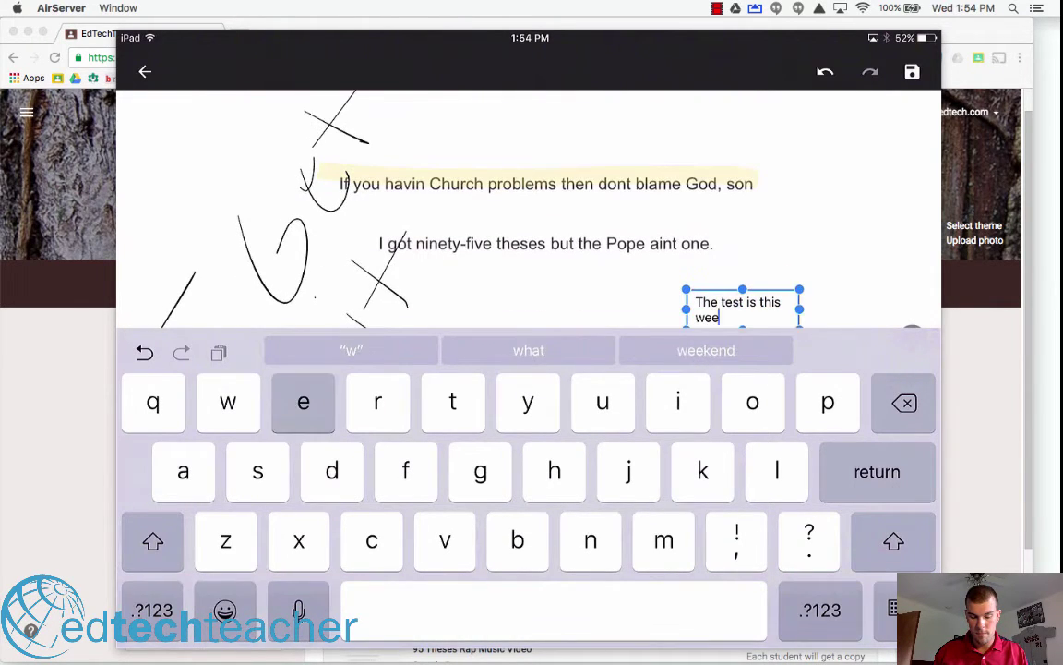
pyautogui.write('k!')
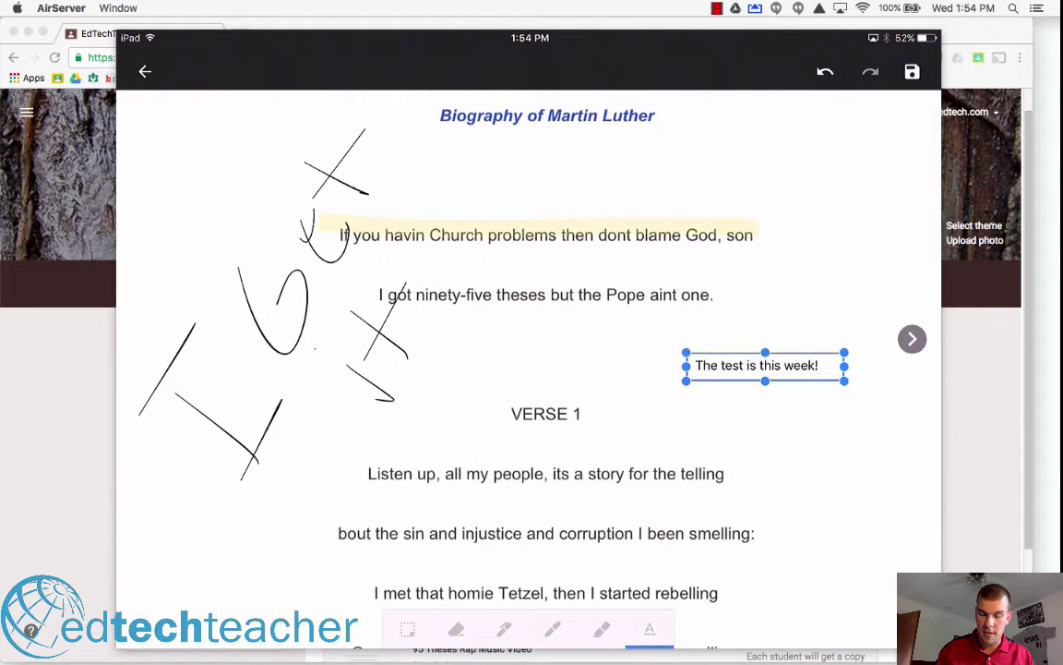
pyautogui.moveTo(765, 351); pyautogui.dragTo(735, 178)
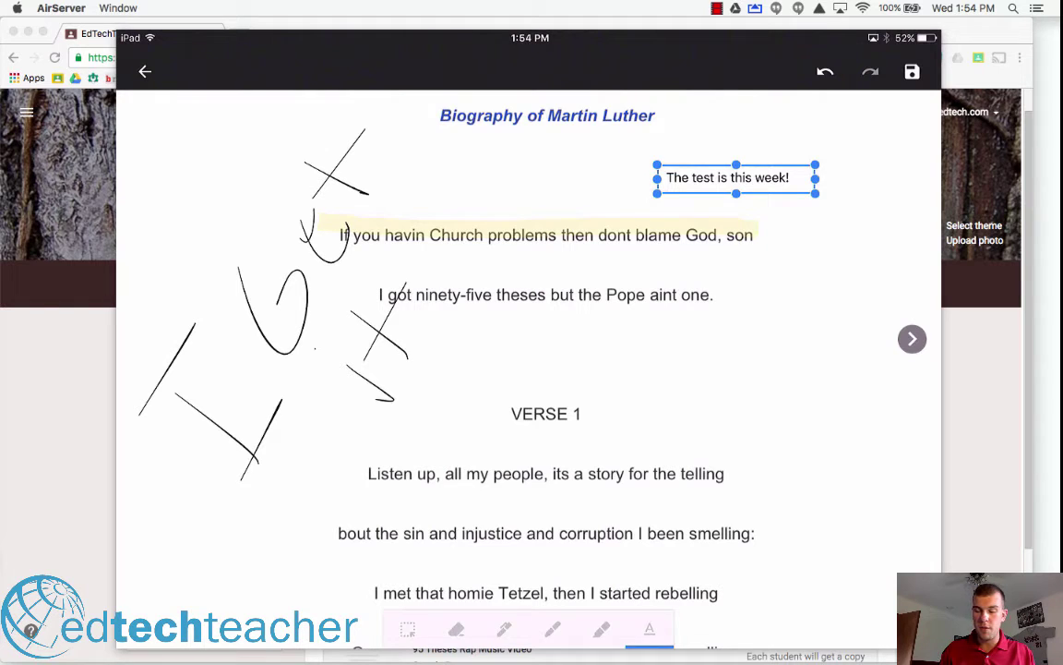
# - Save the annotated PDF and turn in the assignment
pyautogui.click(912, 71)
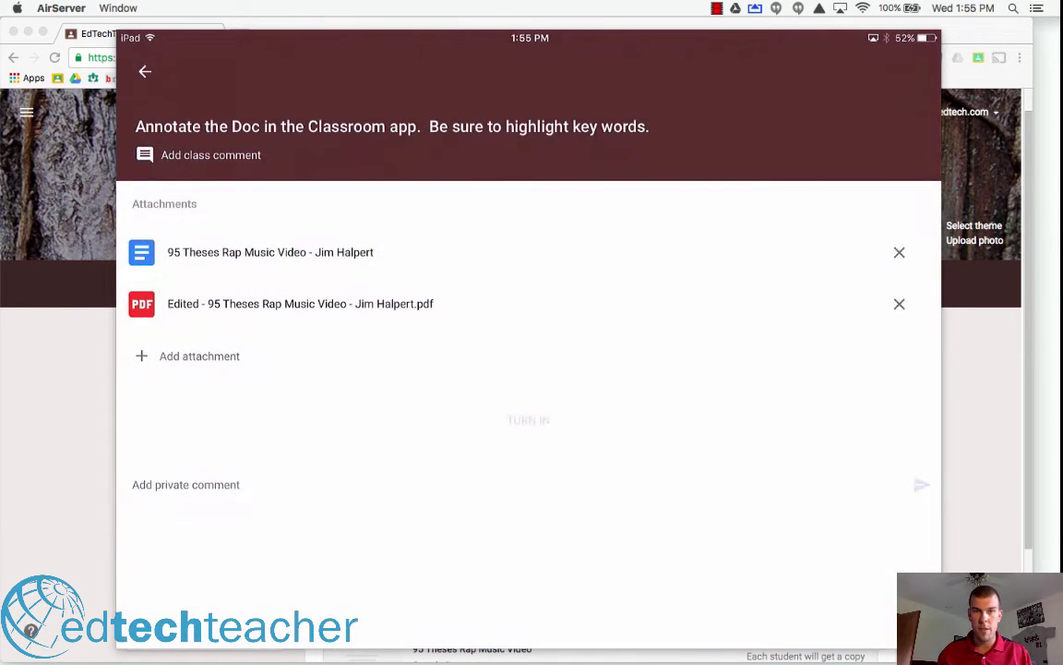
pyautogui.click(131, 41)
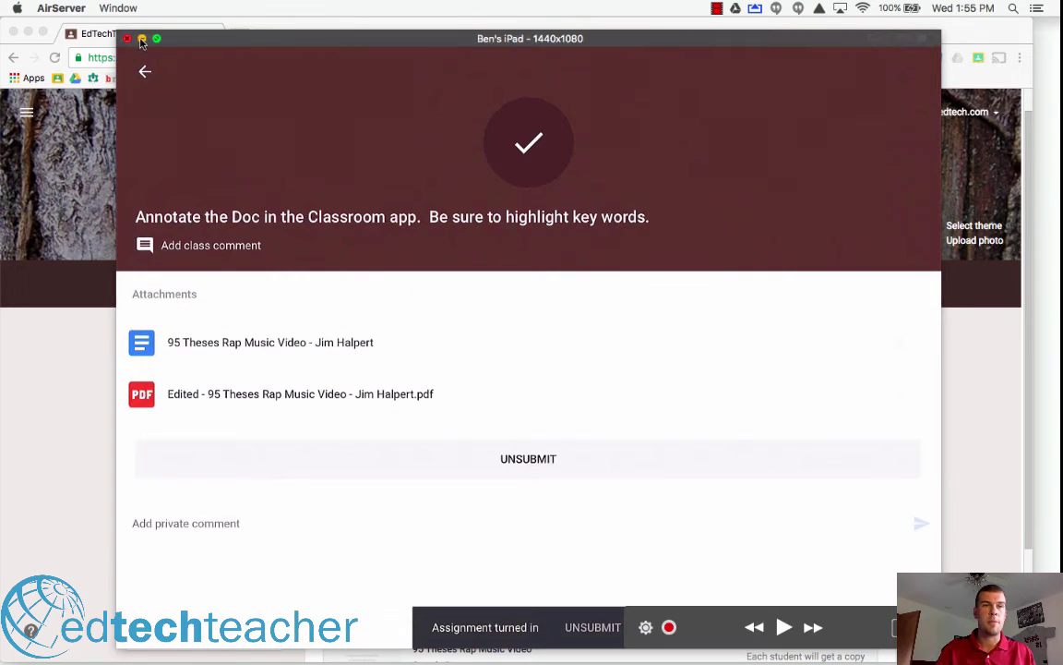
pyautogui.scroll(-3, 778, 524)
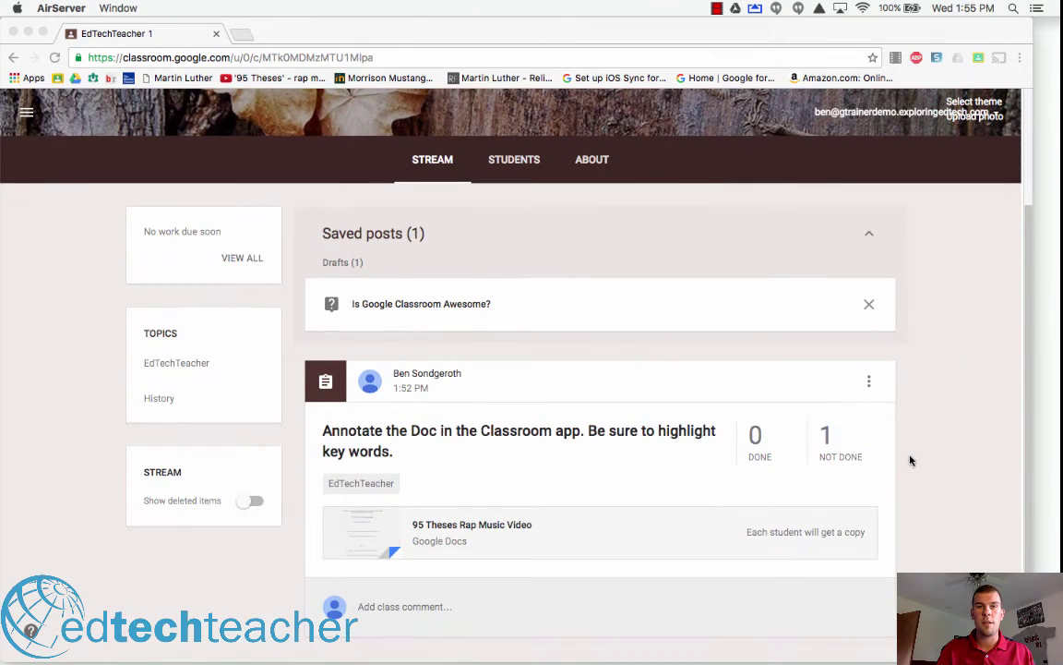
pyautogui.click(760, 448)
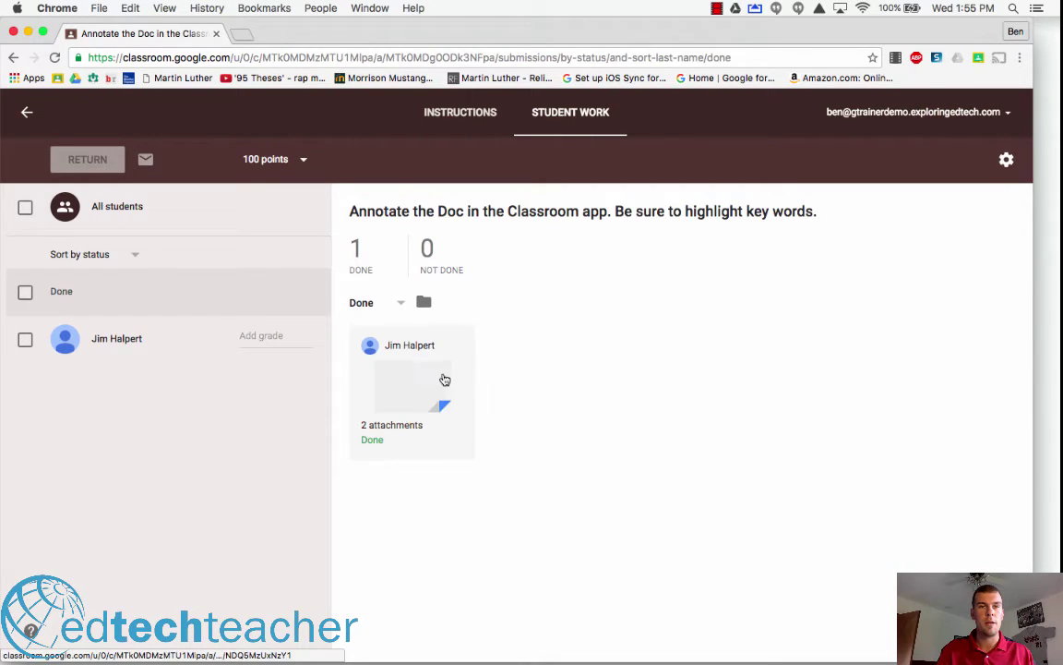
pyautogui.click(422, 385)
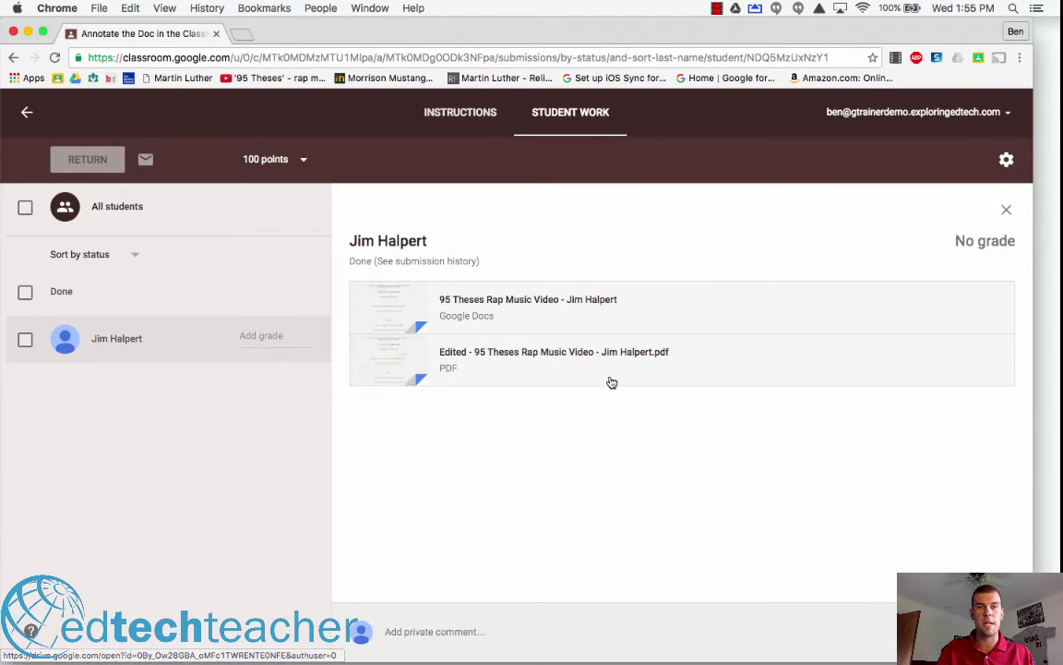
pyautogui.click(522, 356)
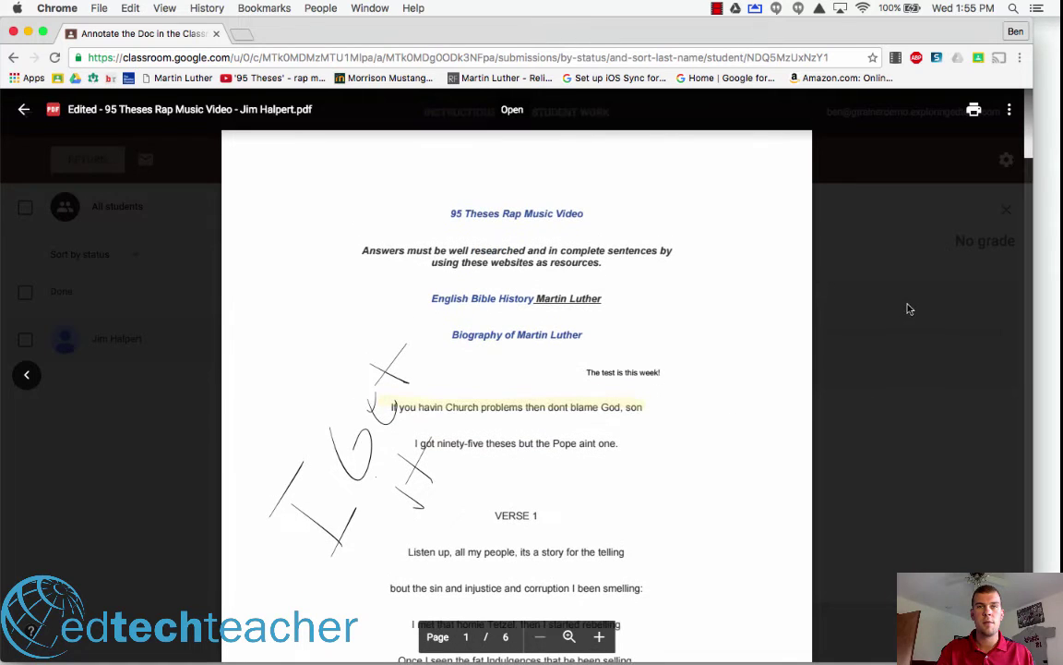
pyautogui.click(933, 268)
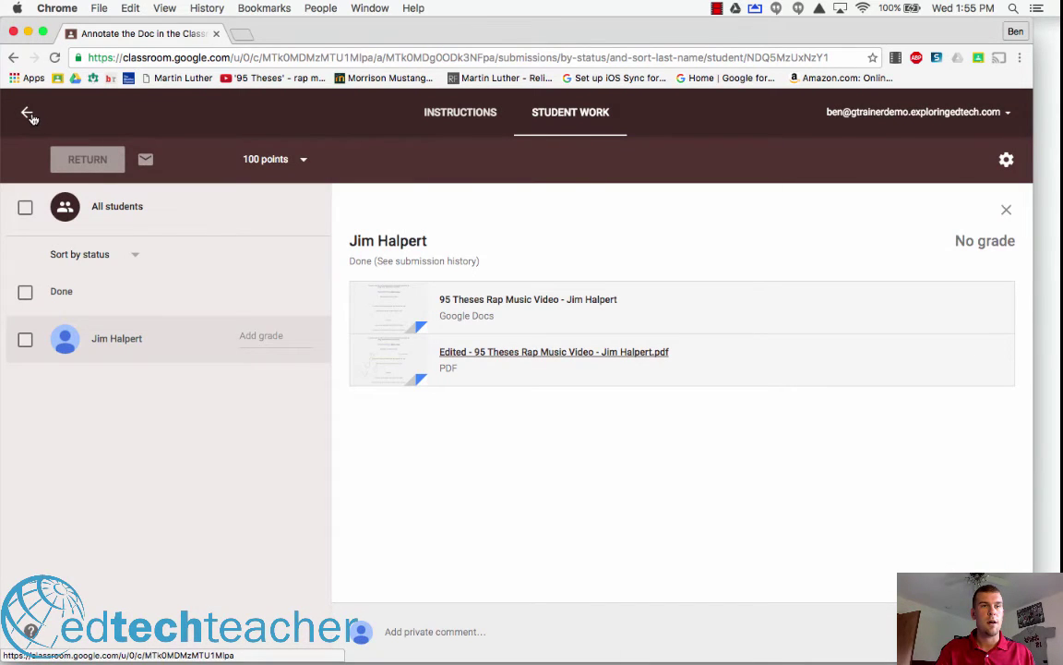
pyautogui.click(28, 112)
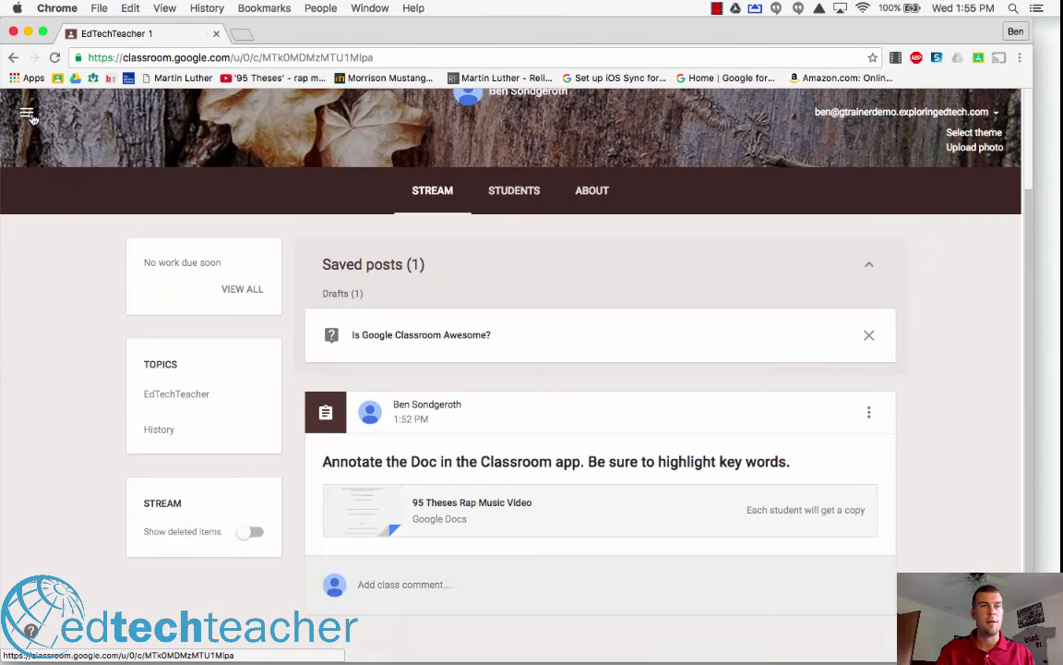
# - Post the saved draft question 'Is Google Classroom Awesome?' to the class stream
pyautogui.click(635, 344)
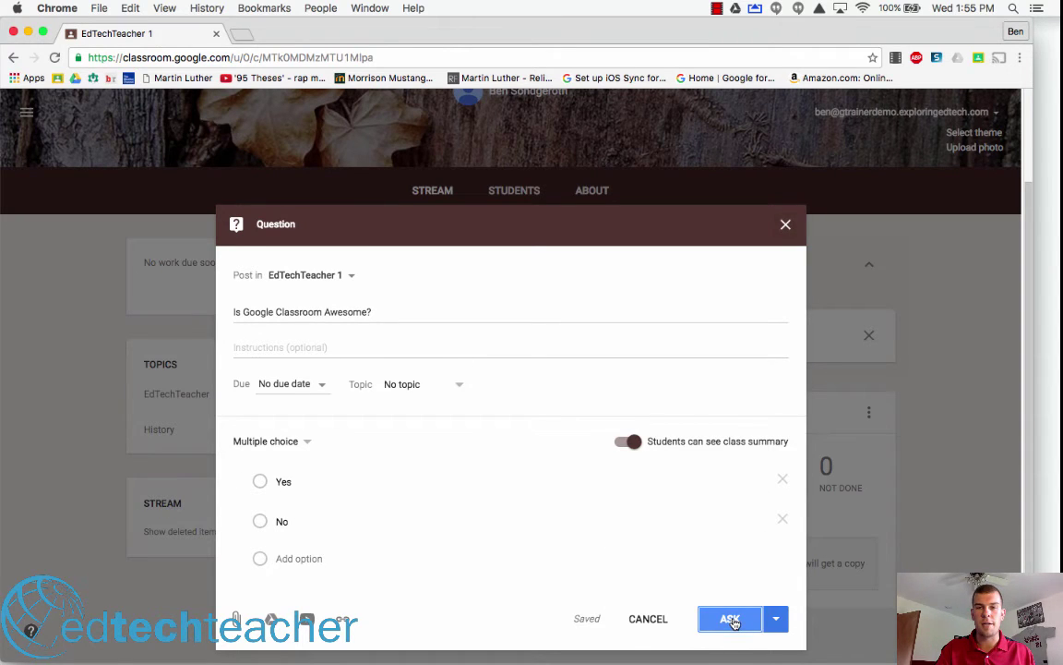
pyautogui.click(731, 620)
pyautogui.click(613, 413)
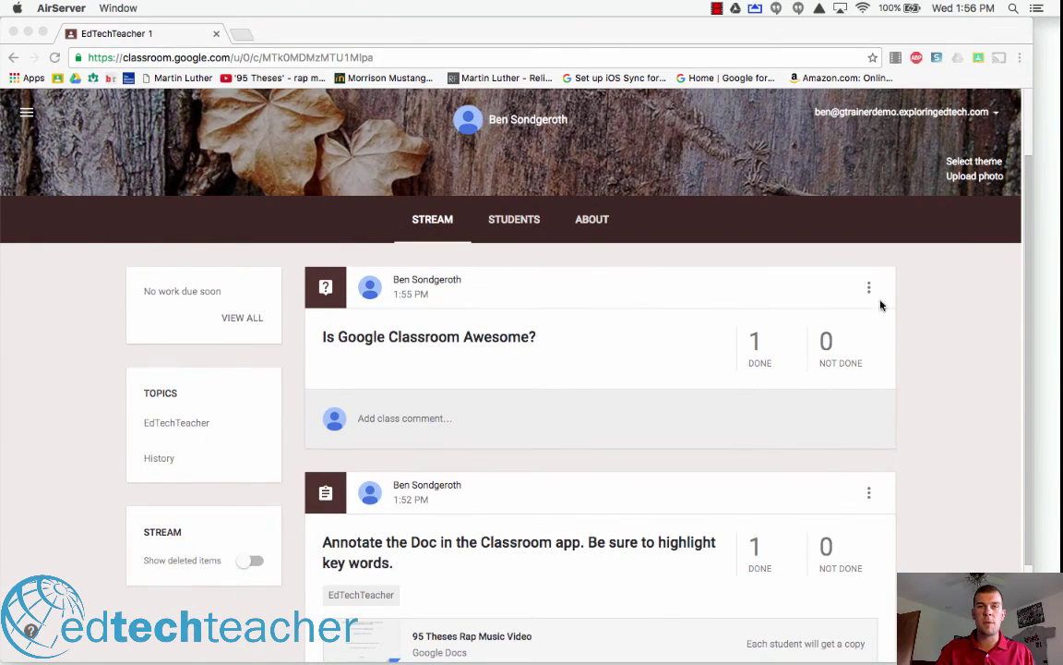
# - Turn off 'Students can see class summary' on the question, save, and return to the iPad view
pyautogui.click(869, 289)
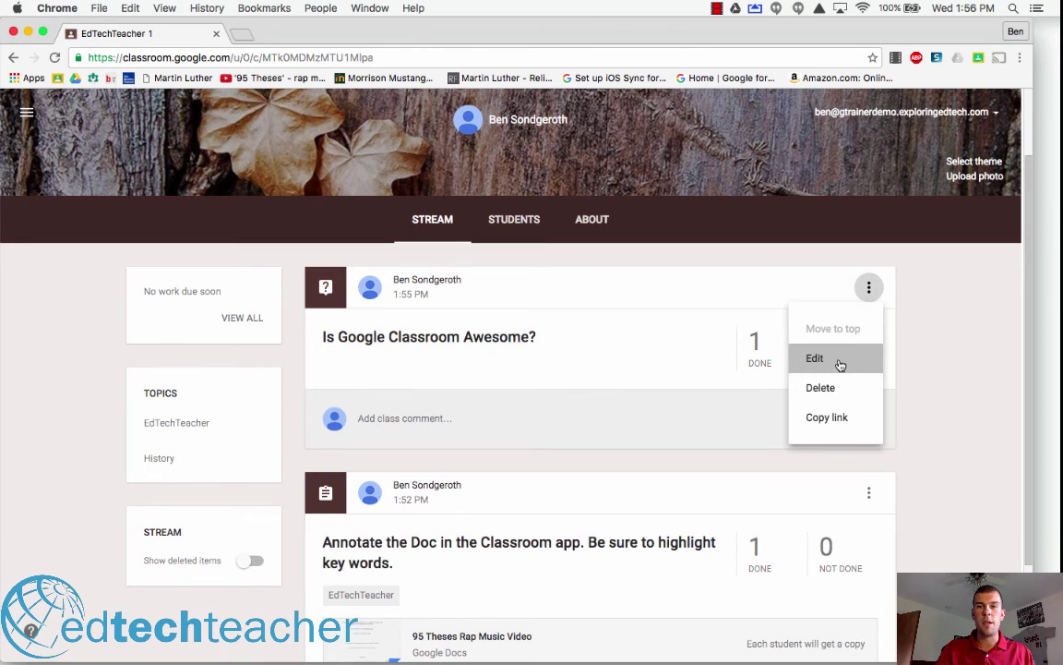
pyautogui.click(839, 362)
pyautogui.click(632, 408)
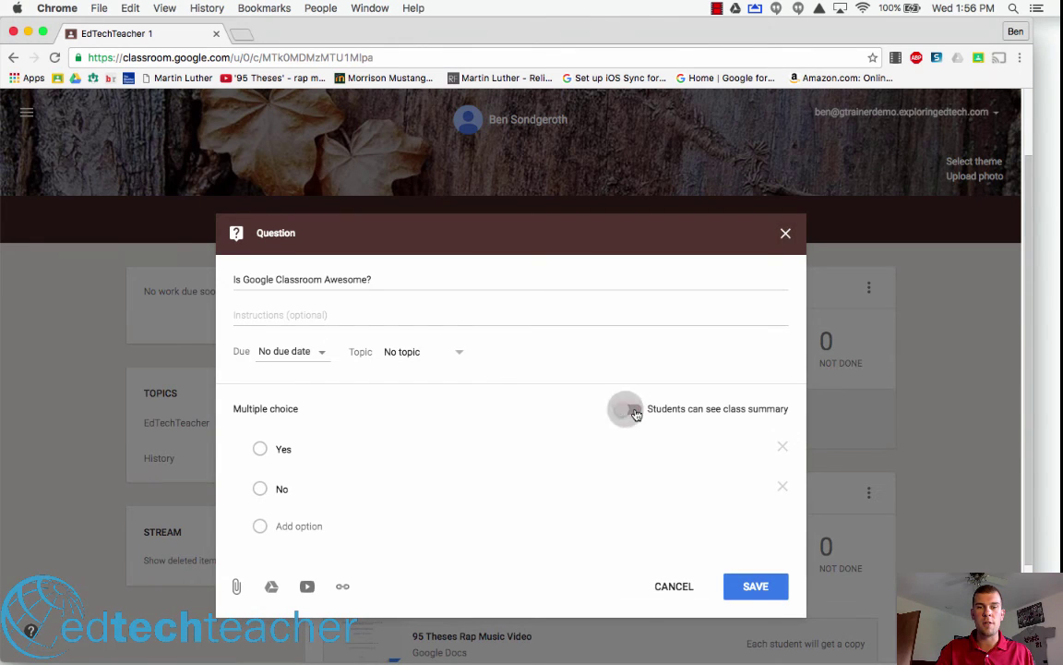
pyautogui.click(757, 584)
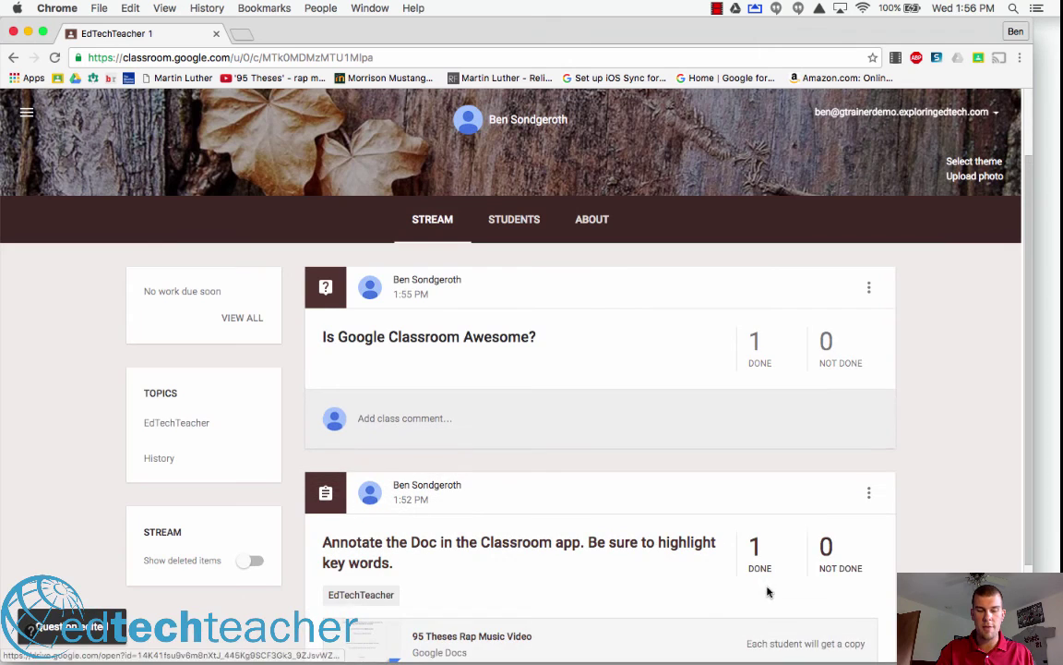
pyautogui.click(776, 645)
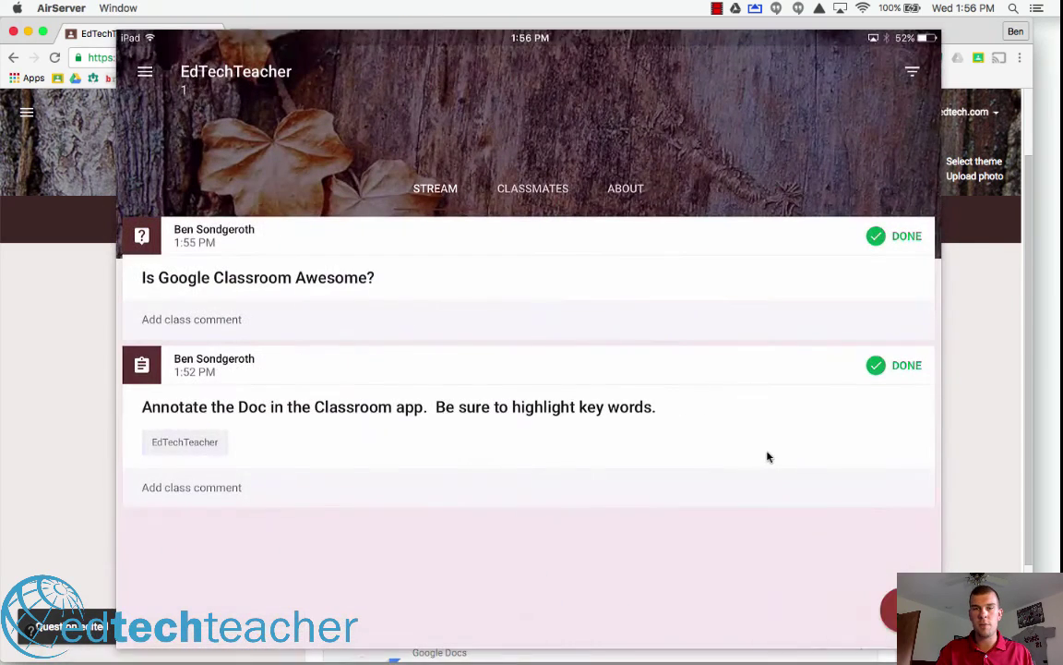